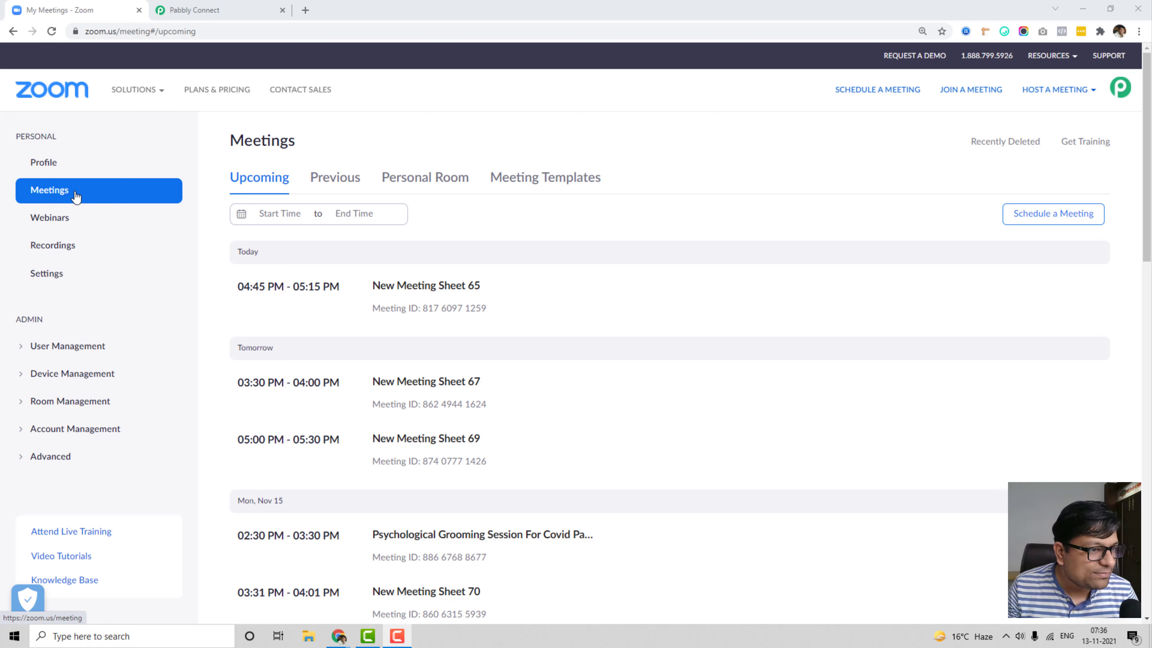
Schedule a new meeting with the topic 'Diamond Merchant Webinar (How to sell more diamonds in less time)'
click(1059, 215)
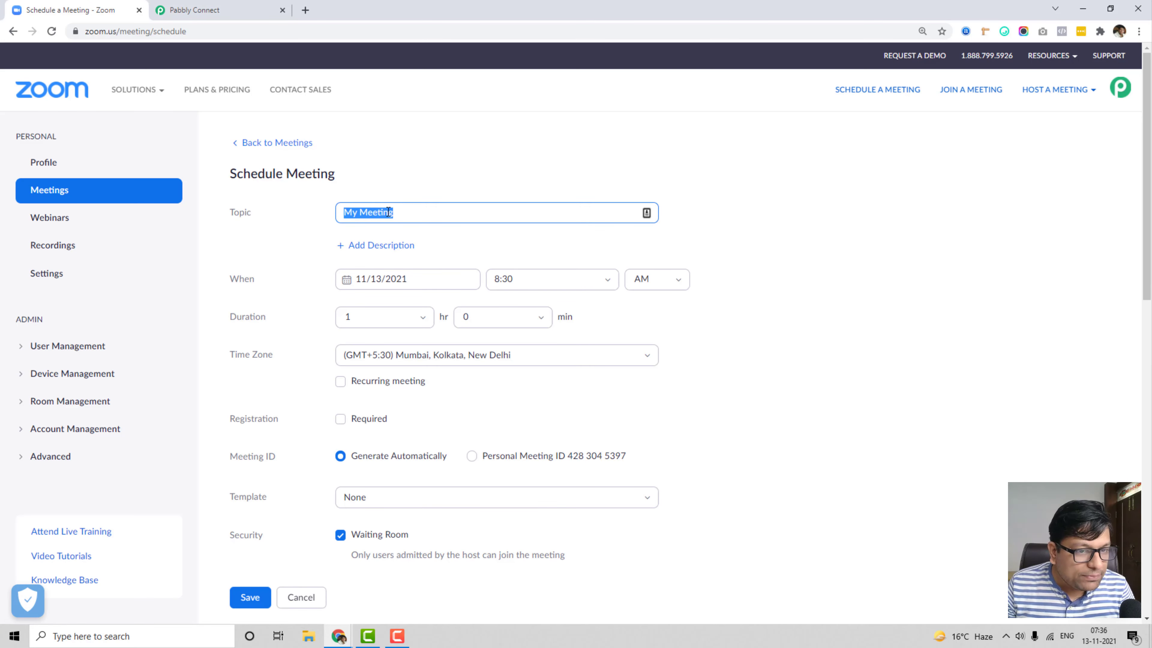
text(Diam)
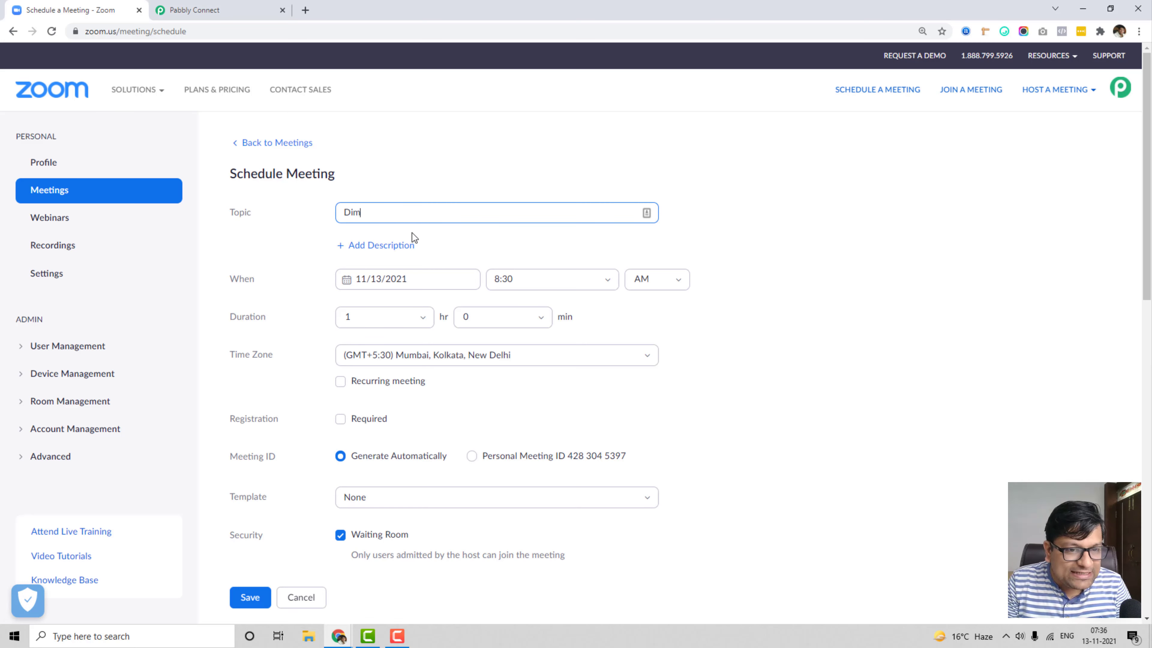
text(ong )
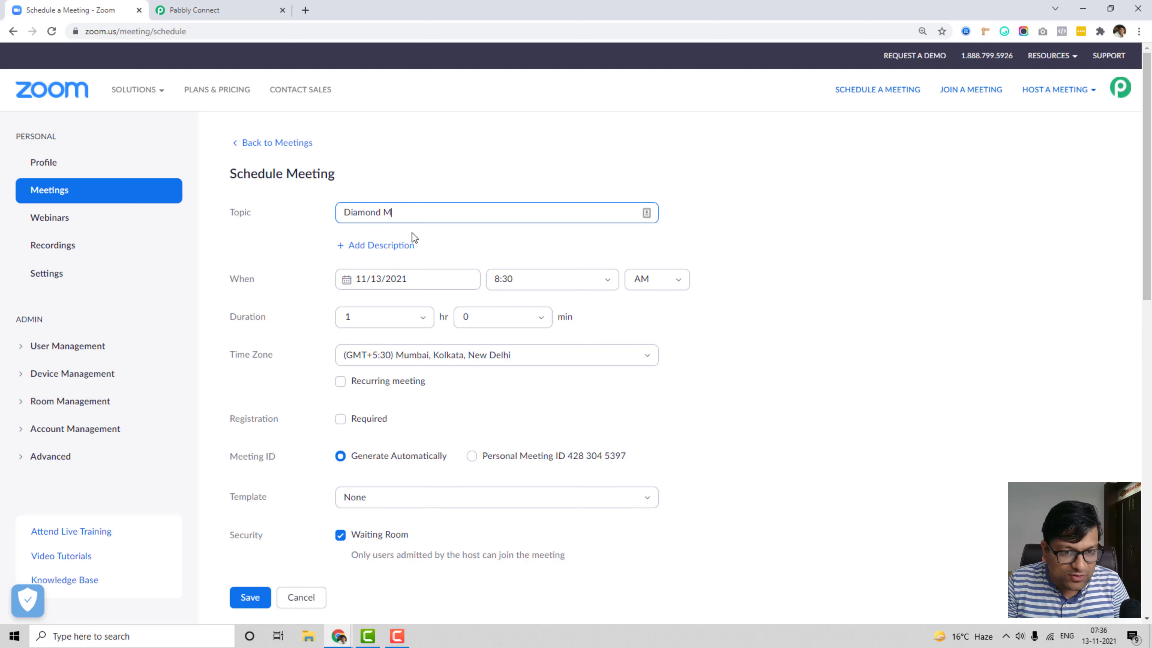
text(Merchant Webinar)
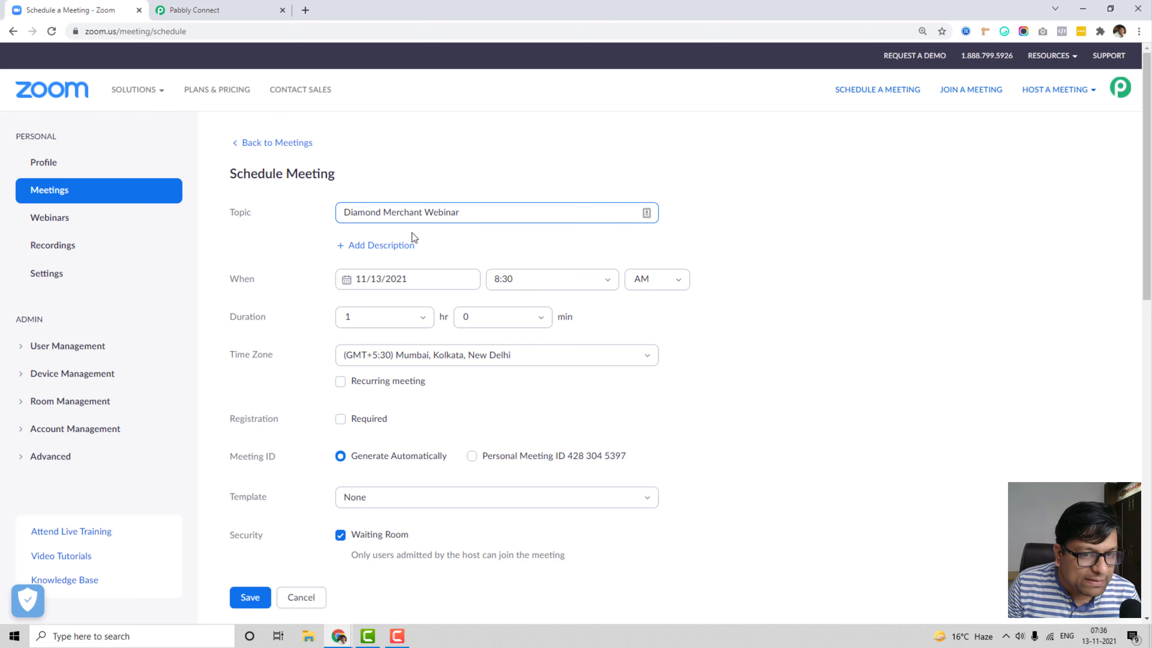
text( (How)
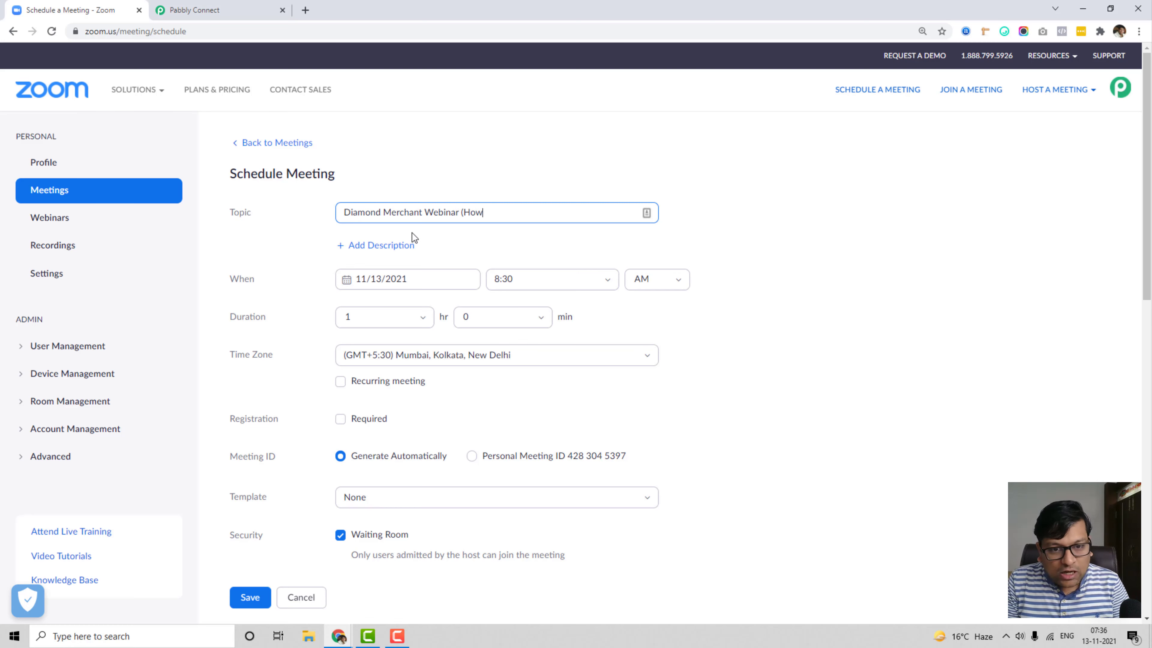
text( to sell more)
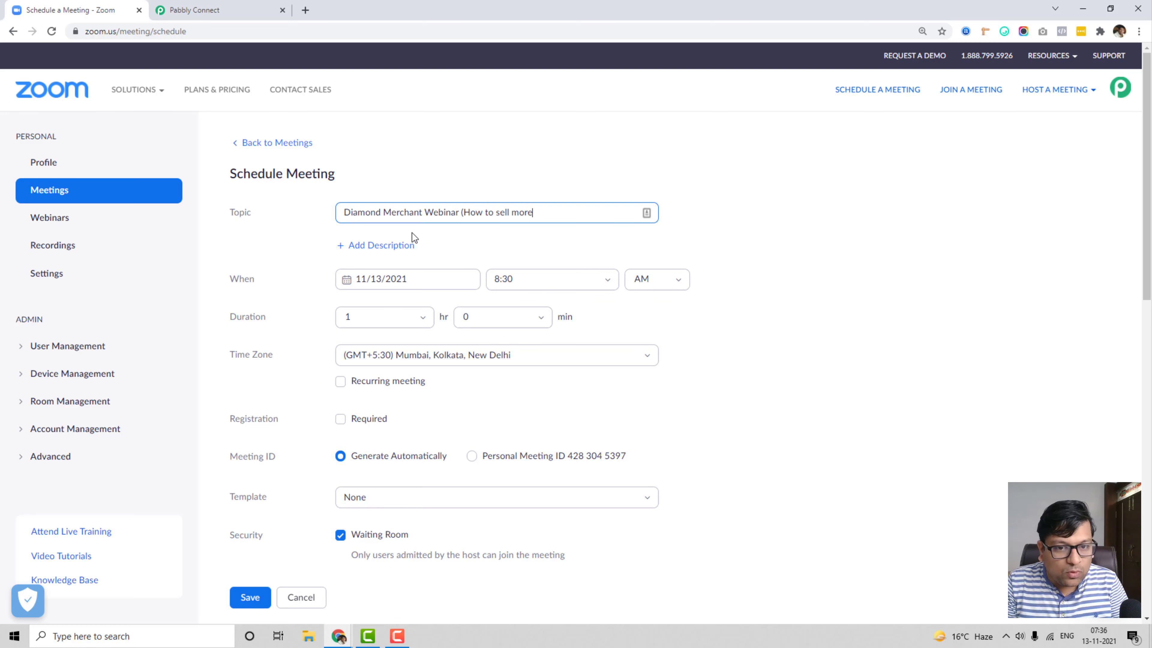
text( diamonds in lak)
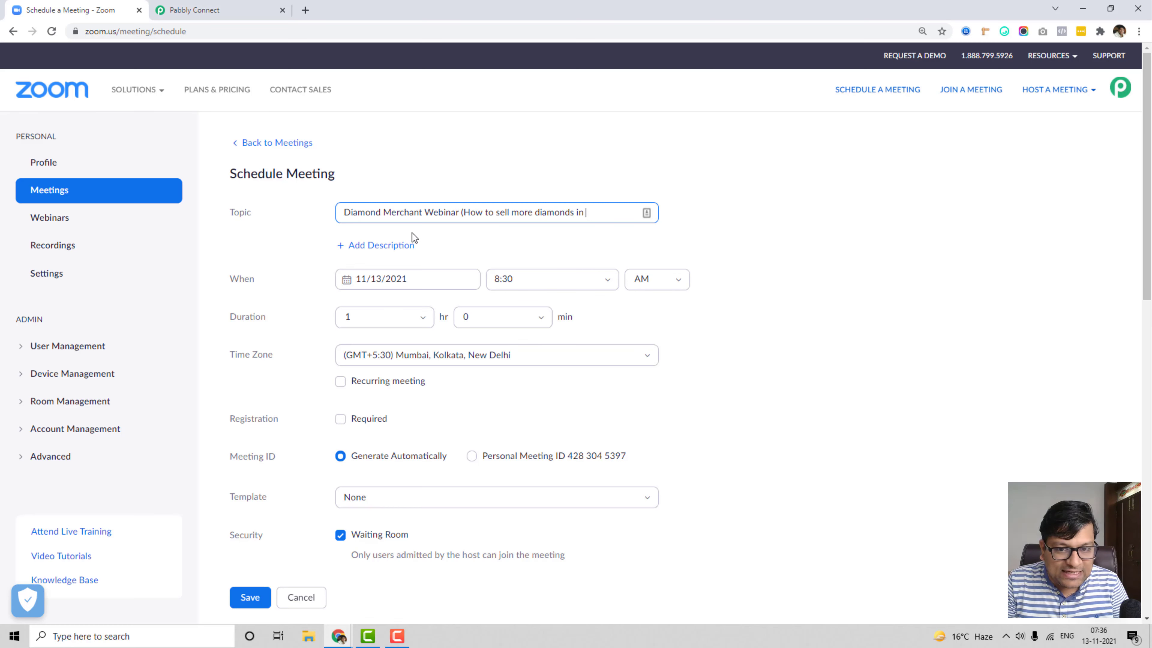
key(BackSpace)
key(BackSpace)
text(ess time))
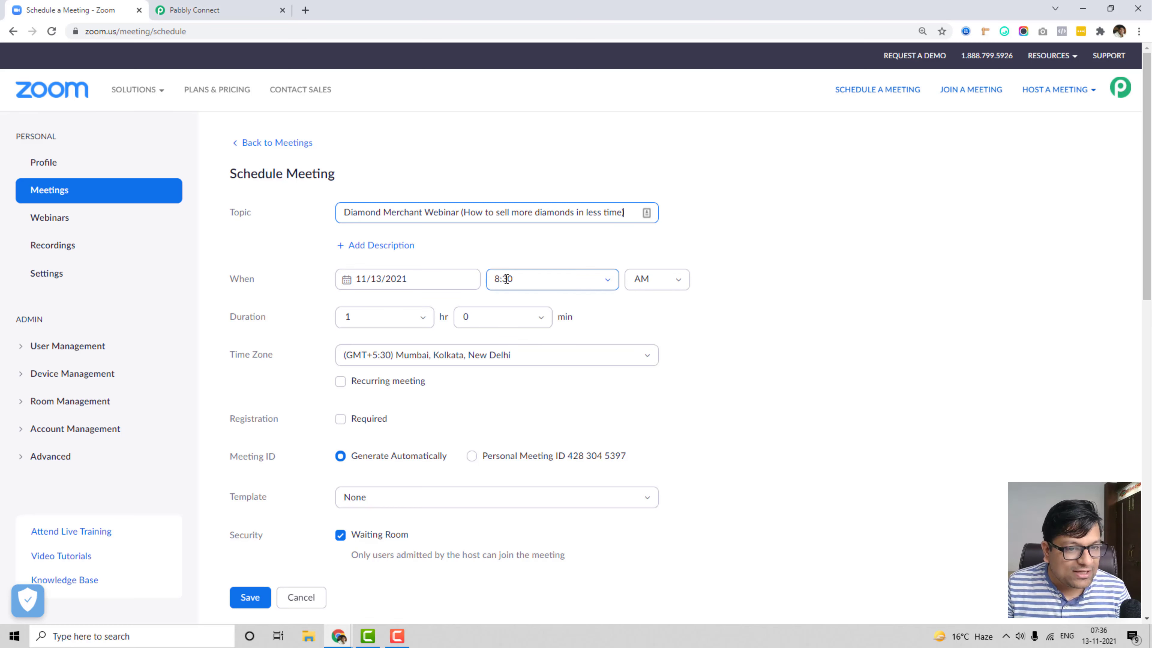
Pick November 20 in the calendar and set the start time to 02:00 PM
click(447, 279)
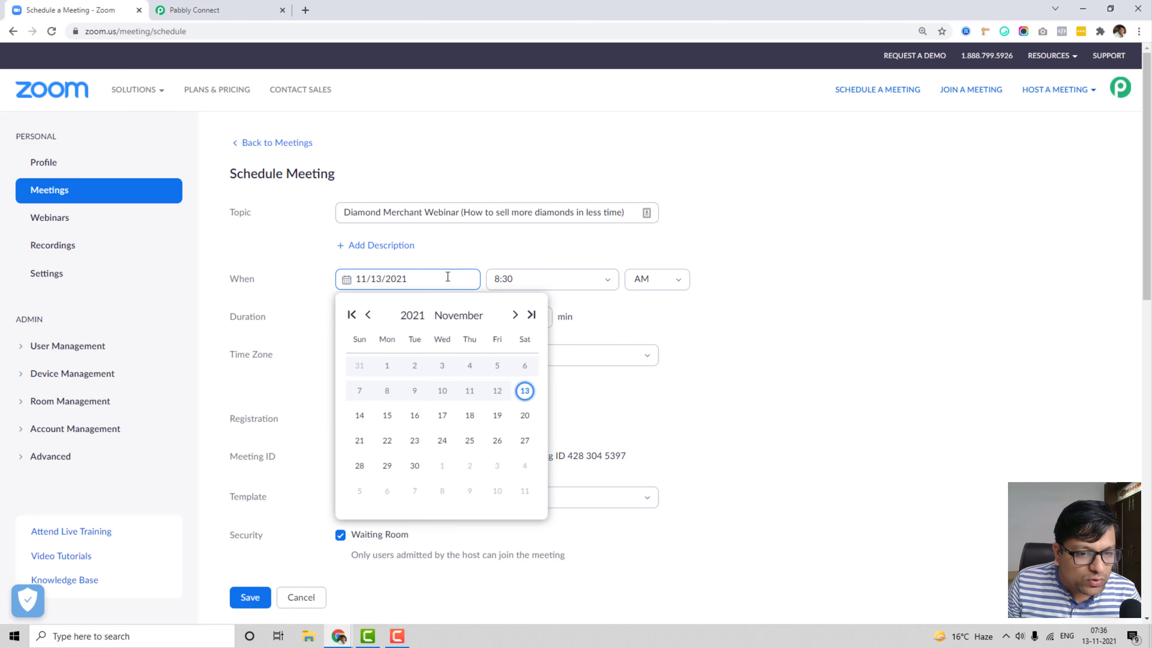
click(525, 416)
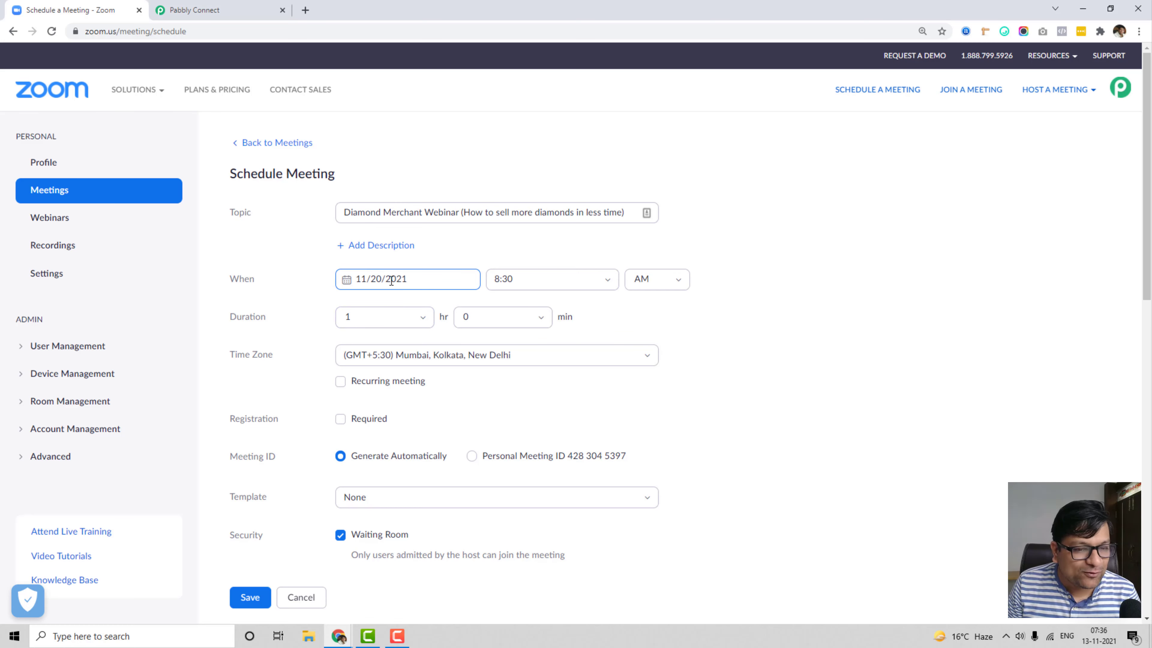
click(560, 281)
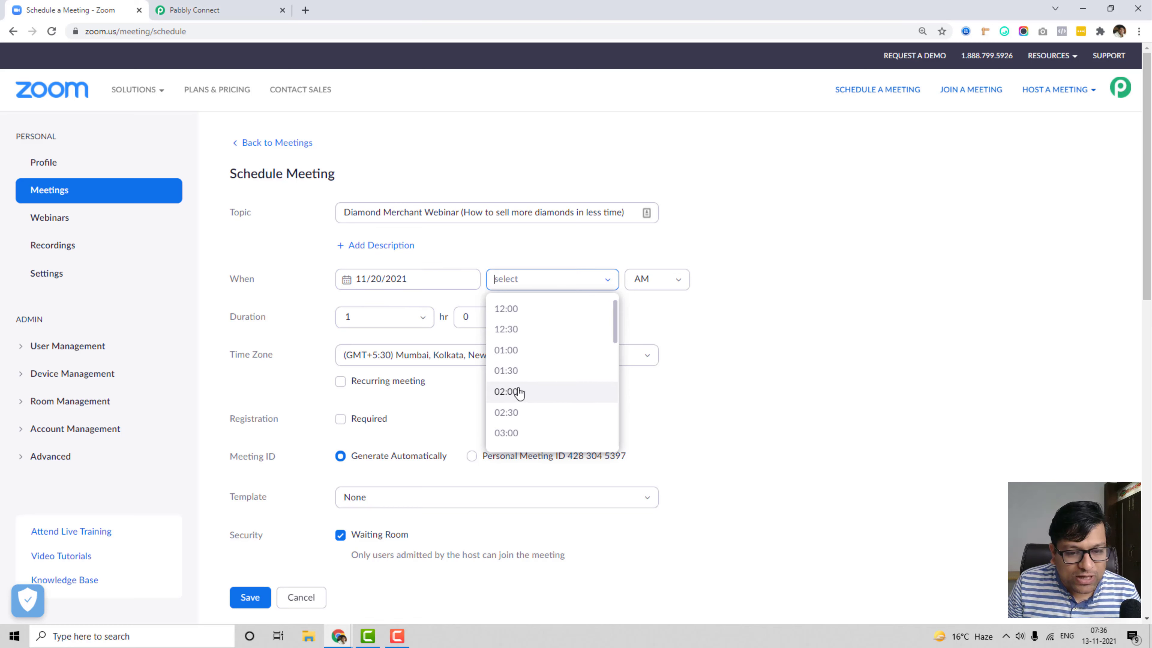
click(770, 326)
click(538, 285)
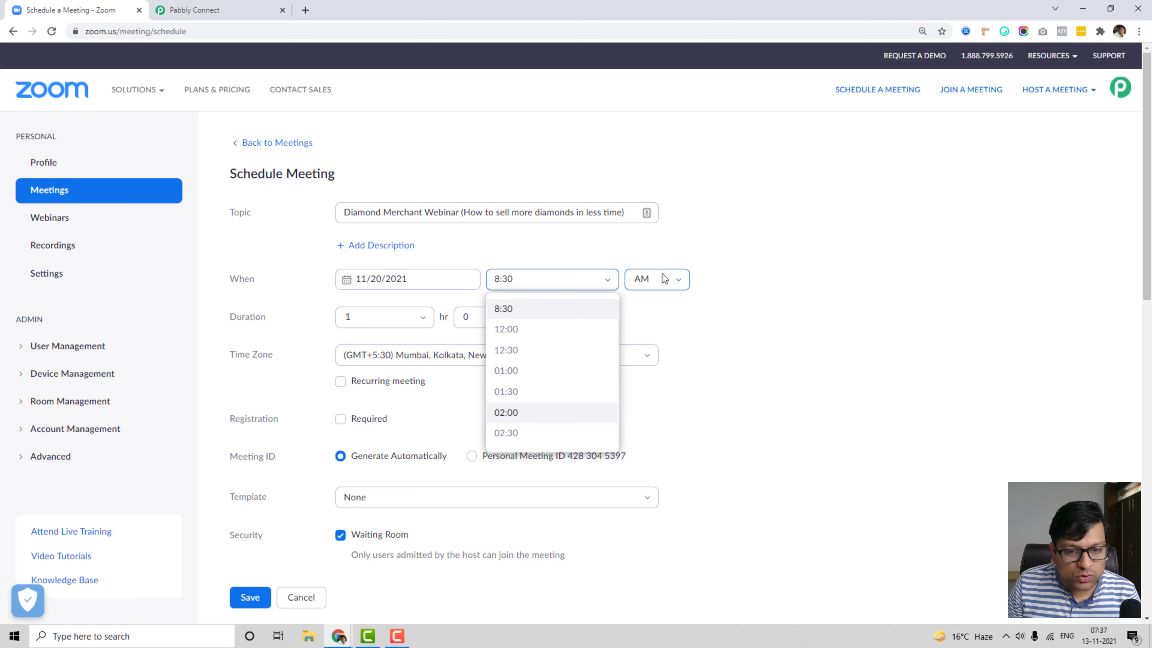
click(531, 416)
click(666, 275)
click(649, 330)
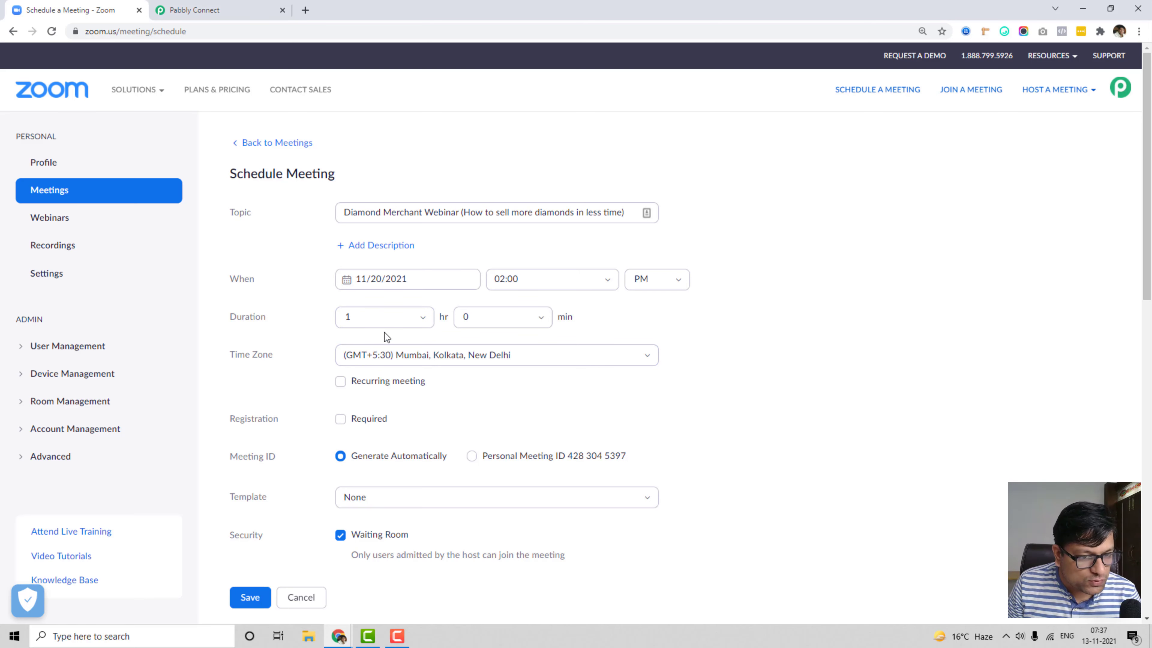
Set the meeting time zone to (GMT+0:00) Universal Time UTC
scroll(383, 332, down, 3)
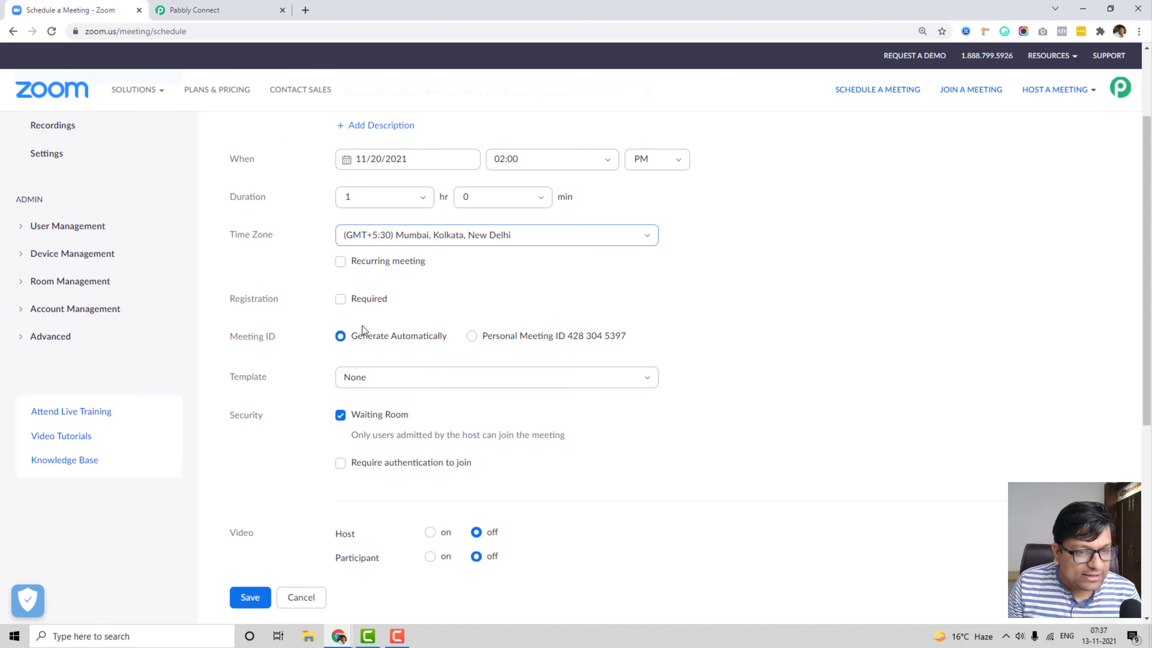
click(415, 240)
text(utc)
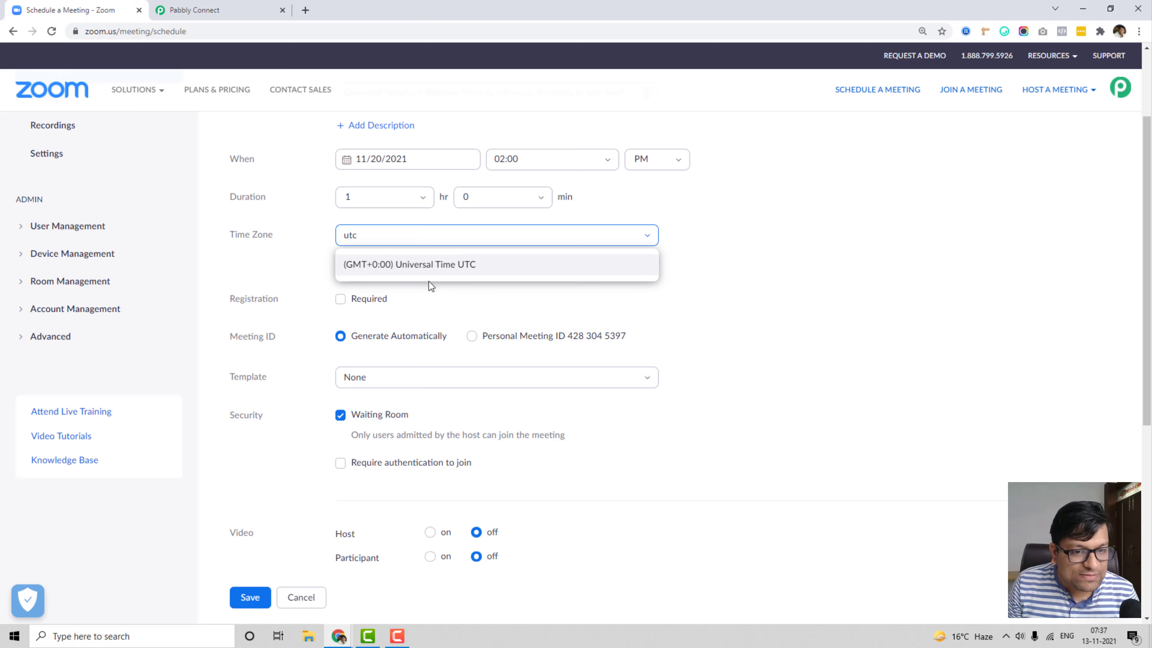
click(443, 268)
Keep the meeting template as None and review the rest of the form
scroll(796, 330, up, 2)
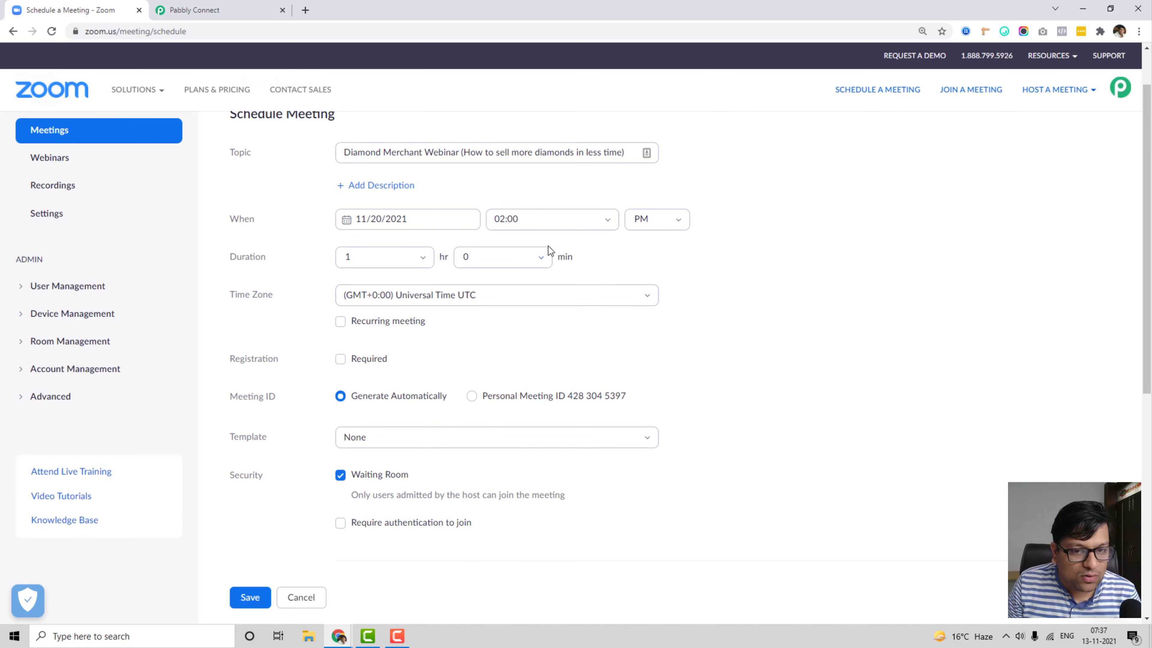
scroll(494, 320, down, 2)
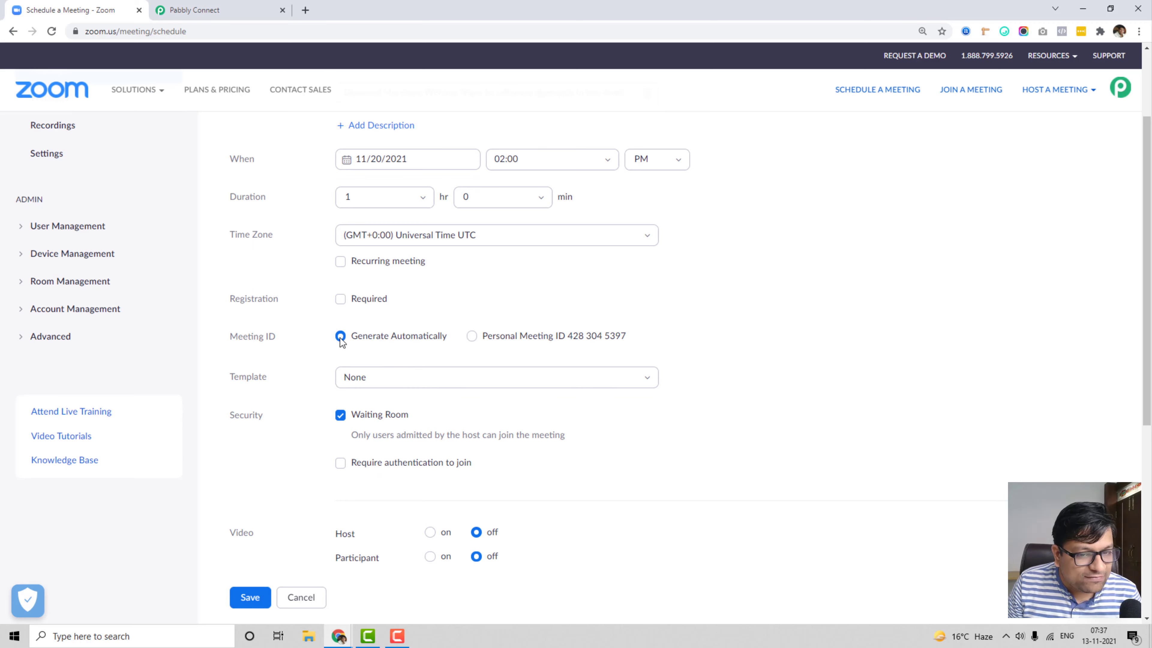
scroll(411, 265, down, 2)
click(411, 263)
click(392, 290)
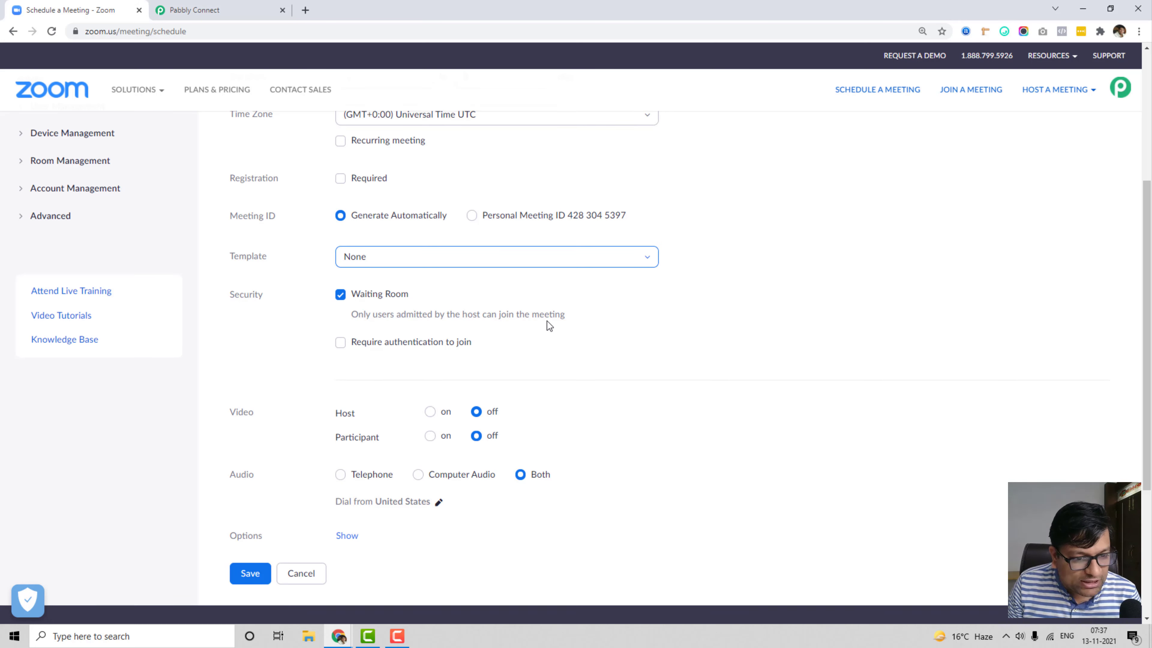
scroll(334, 351, down, 1)
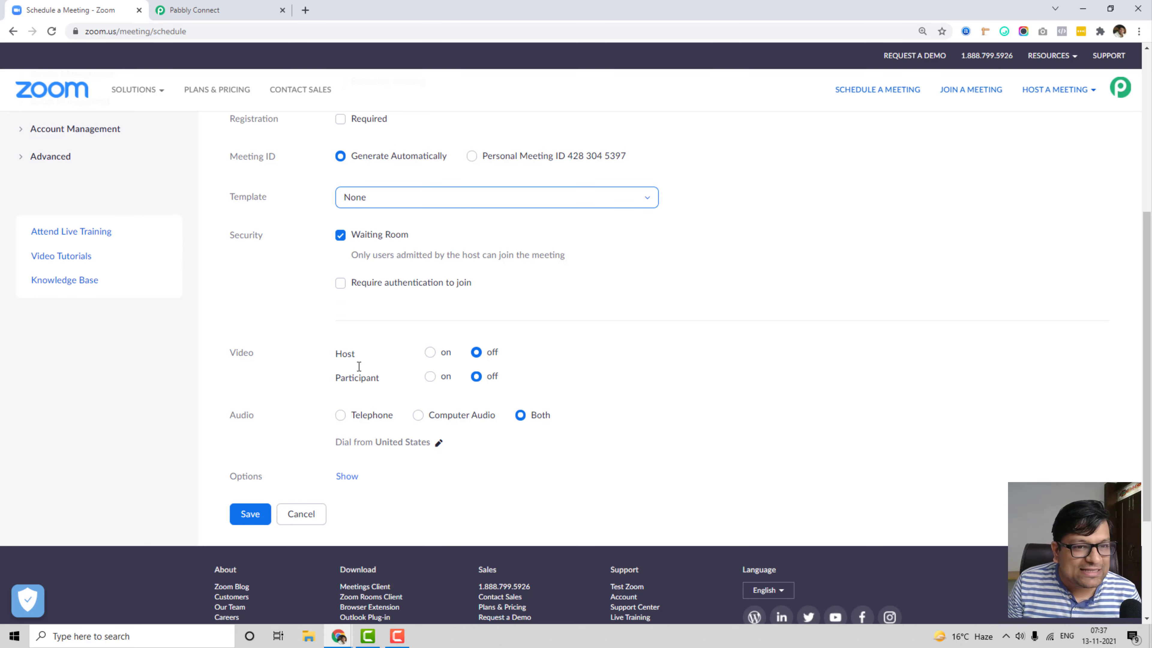
scroll(386, 353, up, 4)
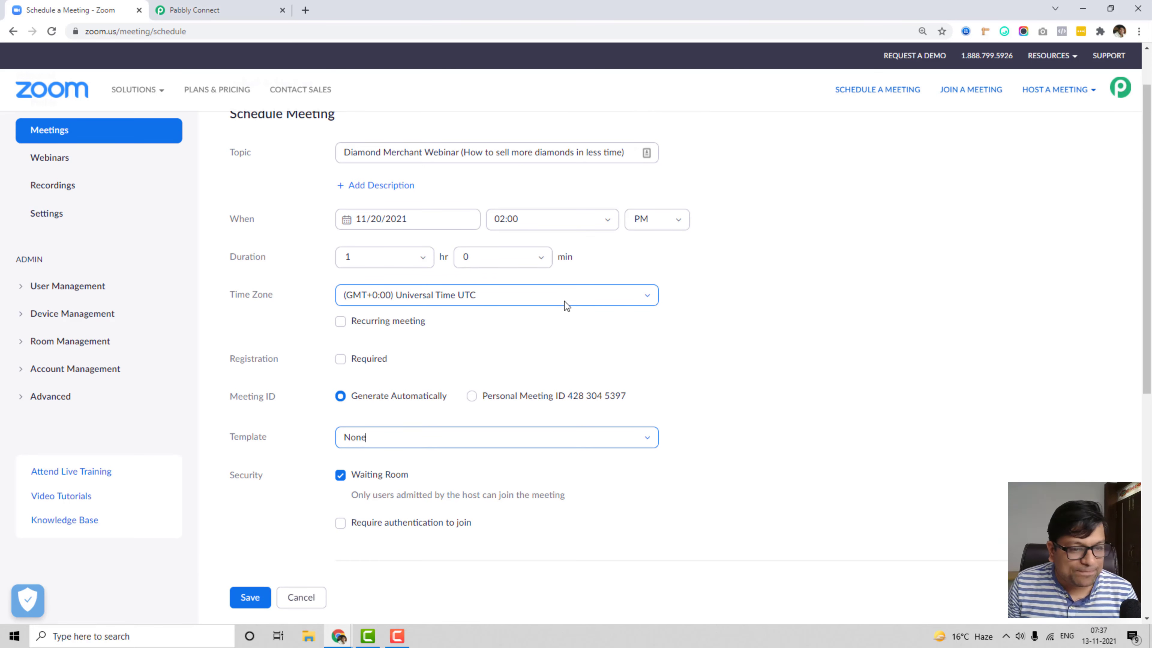
scroll(526, 356, up, 1)
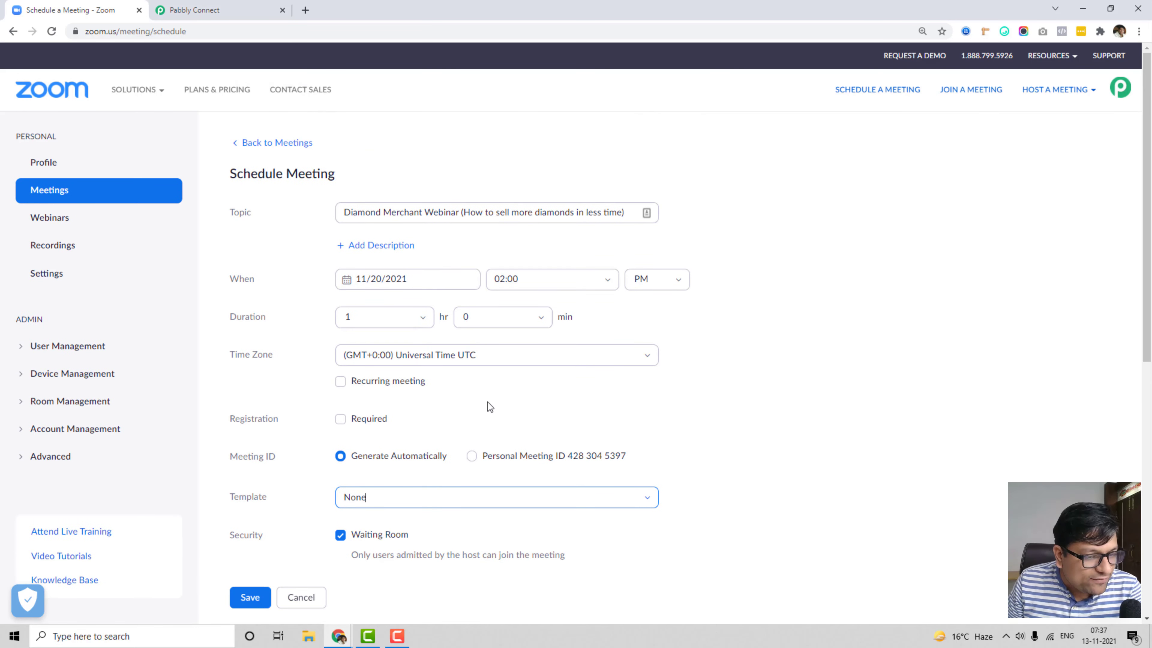
scroll(264, 379, down, 1)
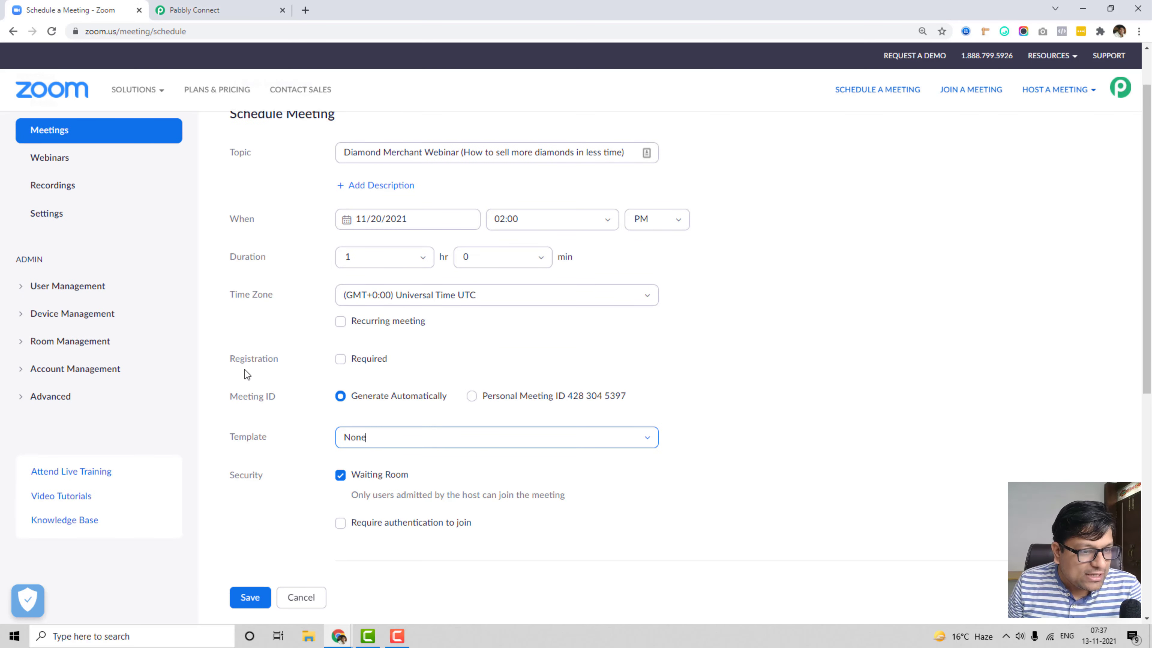
Check Registration 'Required' and scroll down to the Save button
click(340, 362)
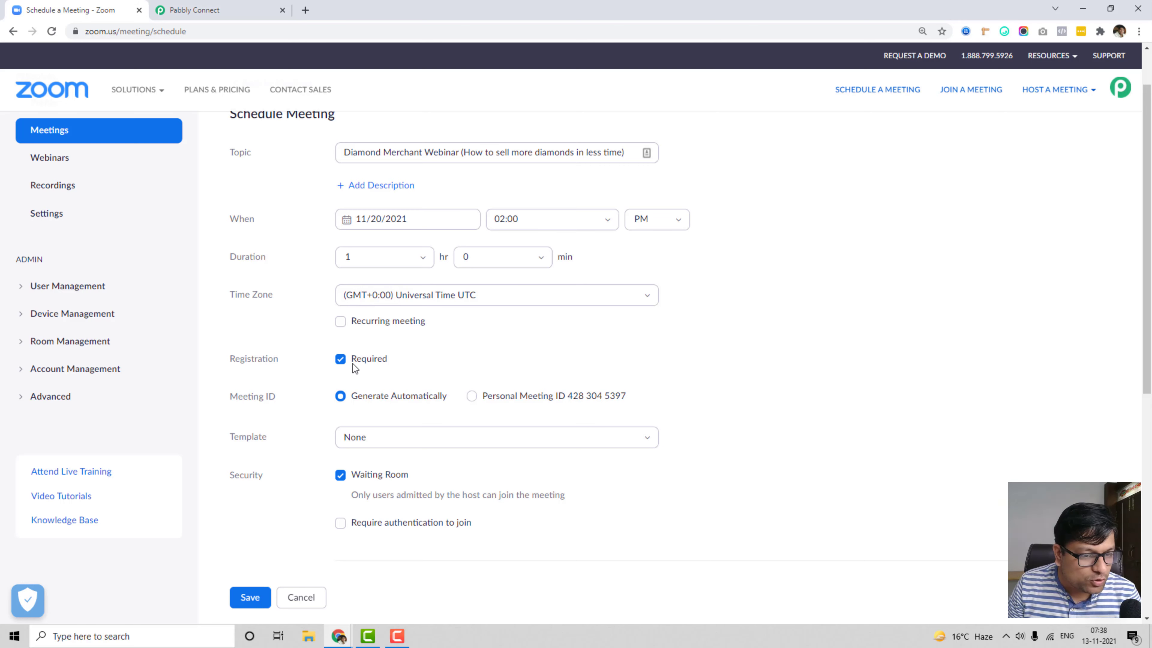
scroll(353, 366, down, 4)
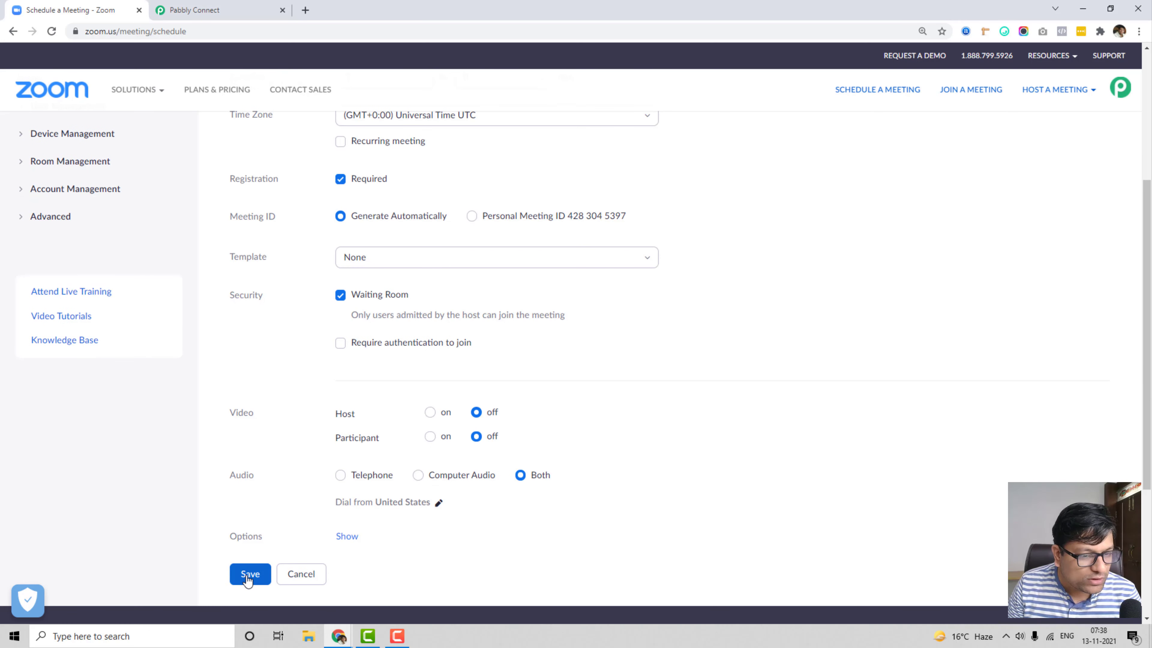